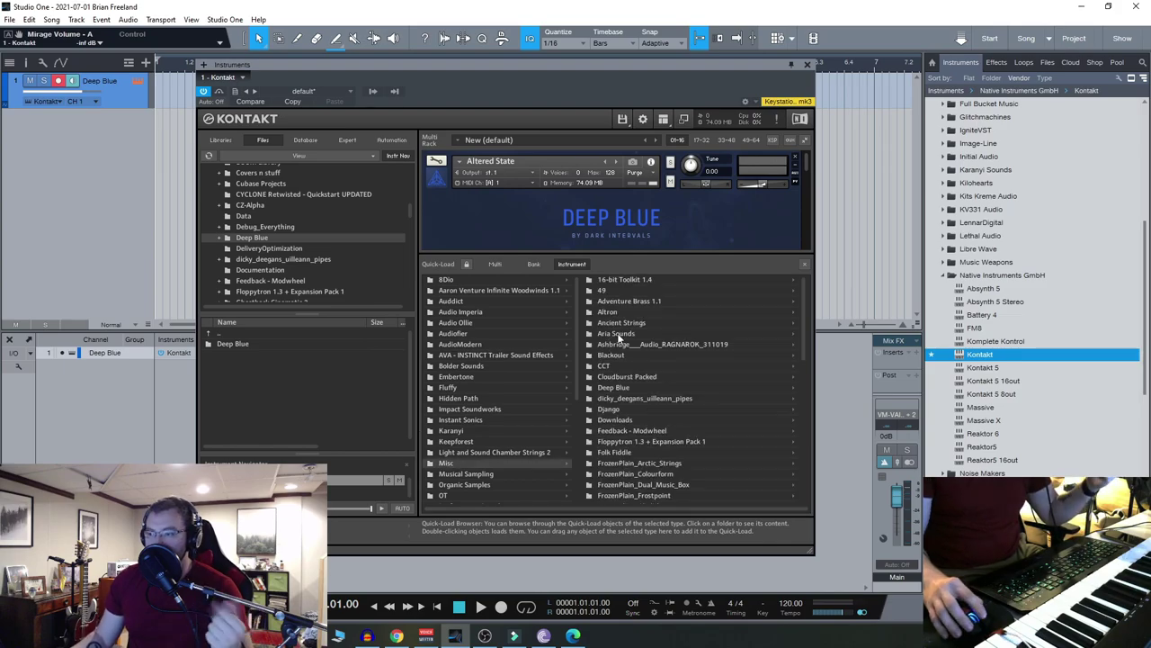
Open Deep Blue's Instruments folder in Quick-Load and remove the loaded Altered State instrument without saving its changes.
left_click(616, 388)
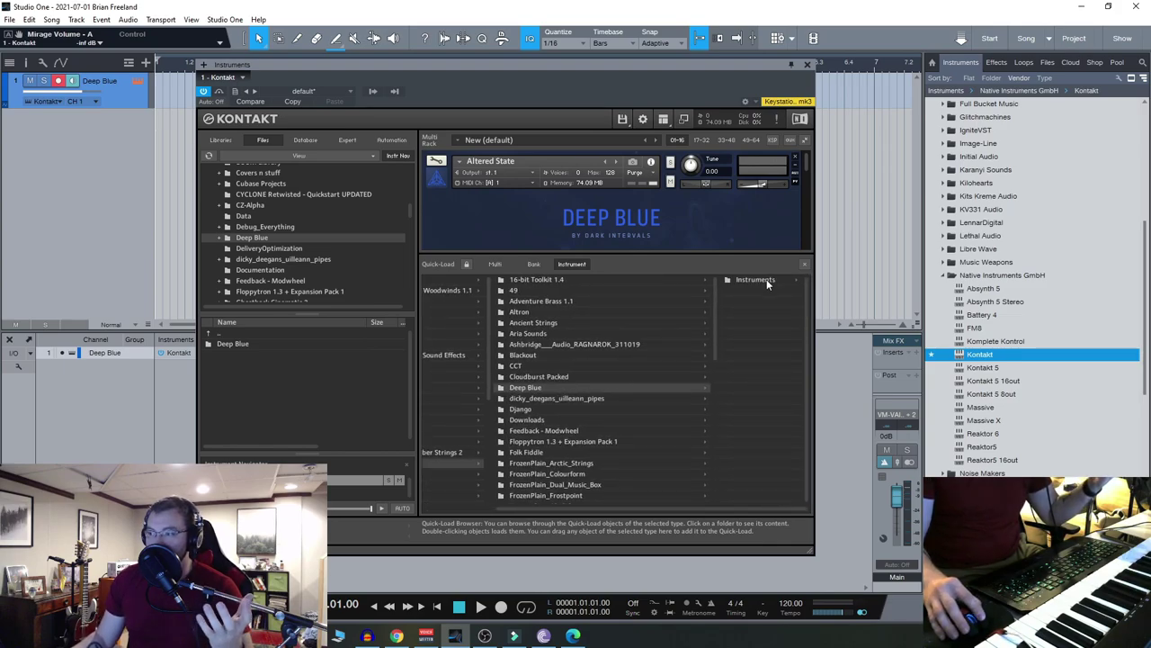
left_click(767, 279)
double_click(747, 300)
left_click(589, 360)
left_click_drag(604, 67, 549, 50)
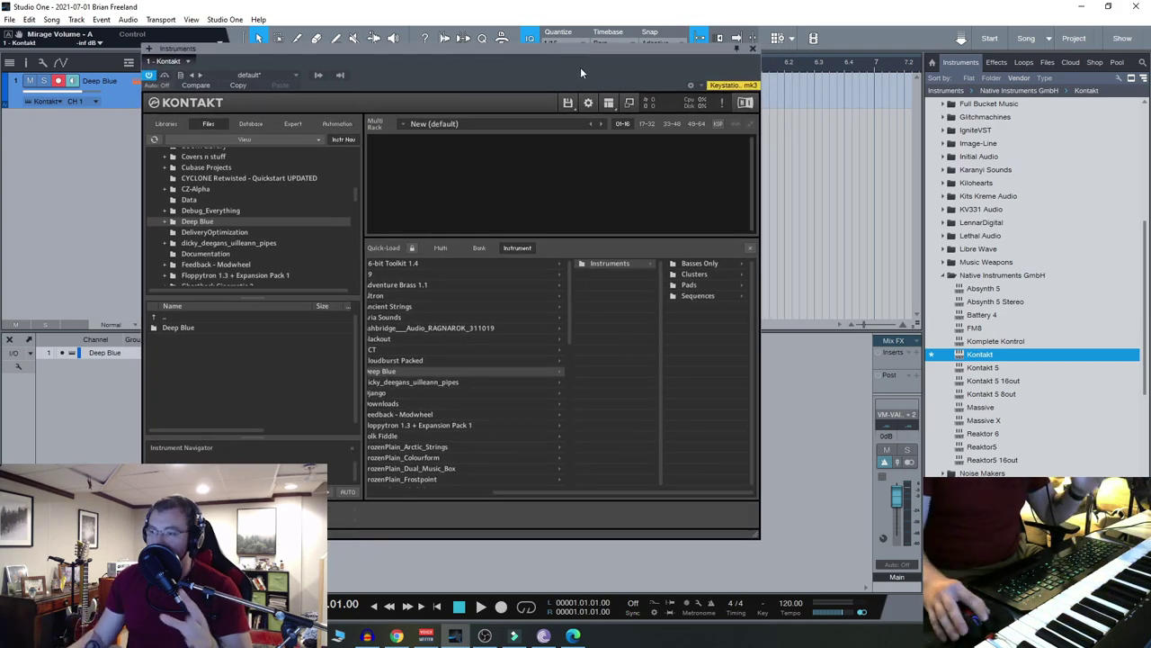
Load the Analog Machine instrument from the Pads folder and close the Quick-Load browser.
left_click(694, 284)
double_click(694, 263)
left_click(745, 248)
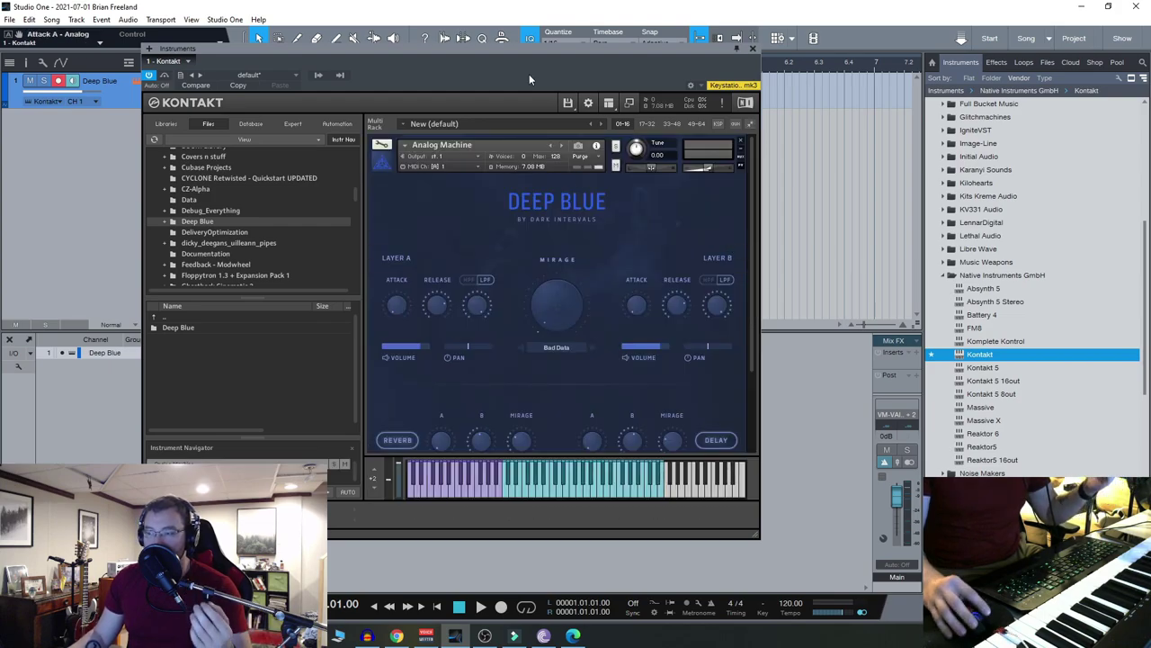
left_click_drag(541, 50, 590, 49)
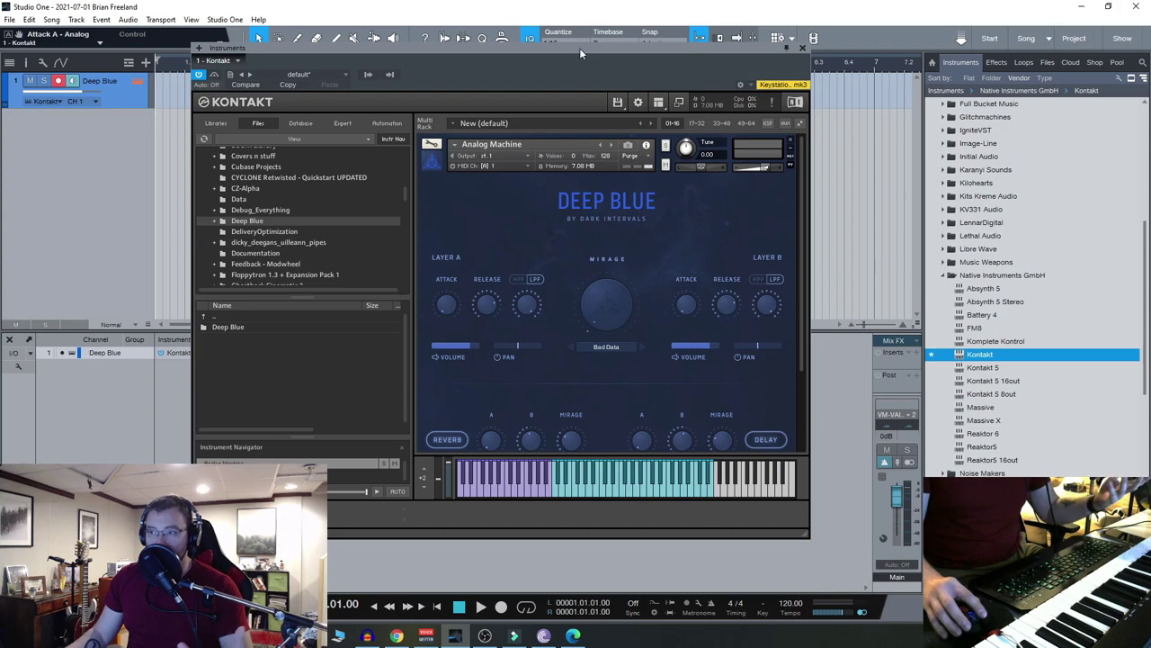
left_click_drag(580, 48, 579, 43)
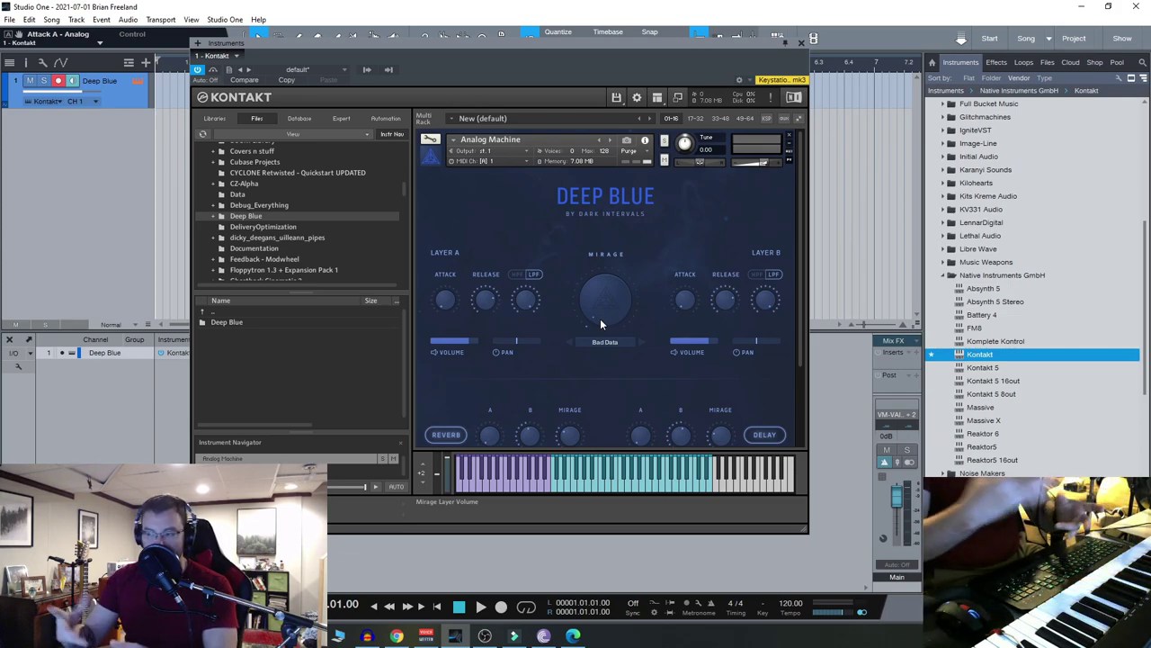
Turn Analog Machine's Mirage volume down to -inf dB and set the Mirage sound source to Polar Wind.
left_click_drag(606, 323, 640, 346)
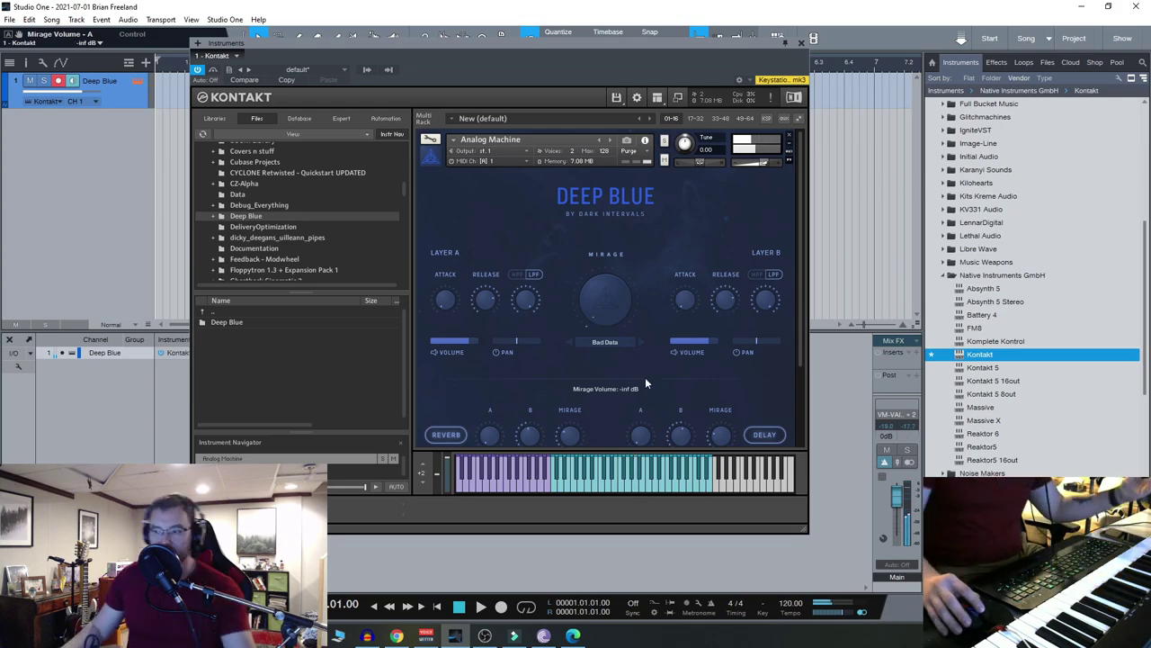
left_click(606, 343)
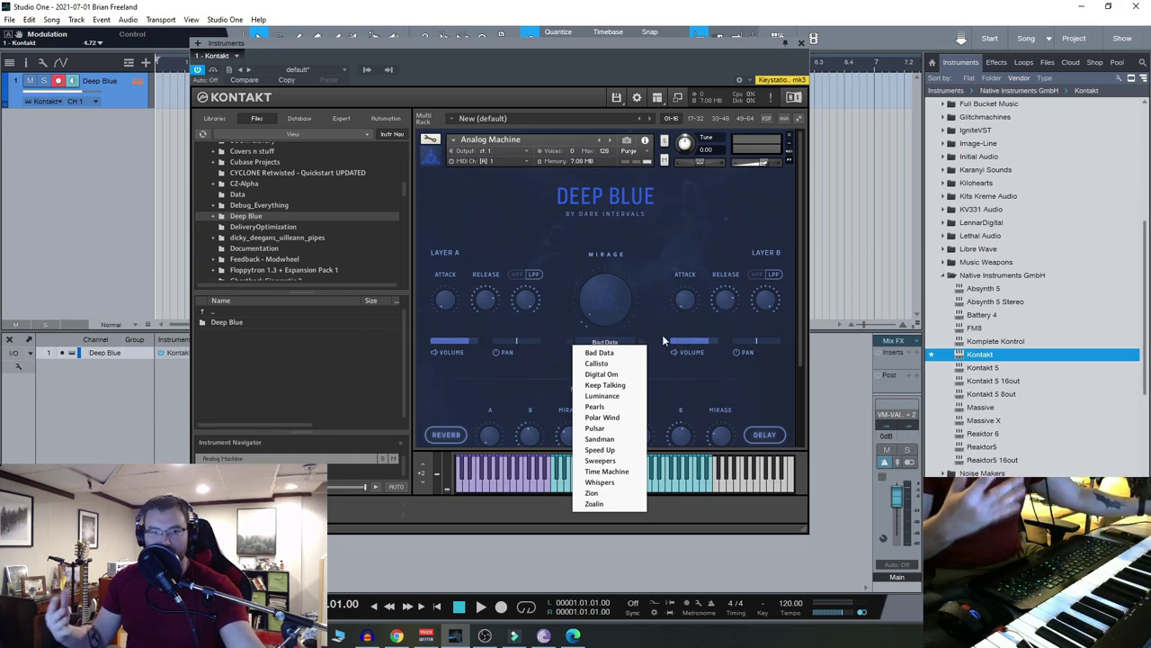
left_click(603, 417)
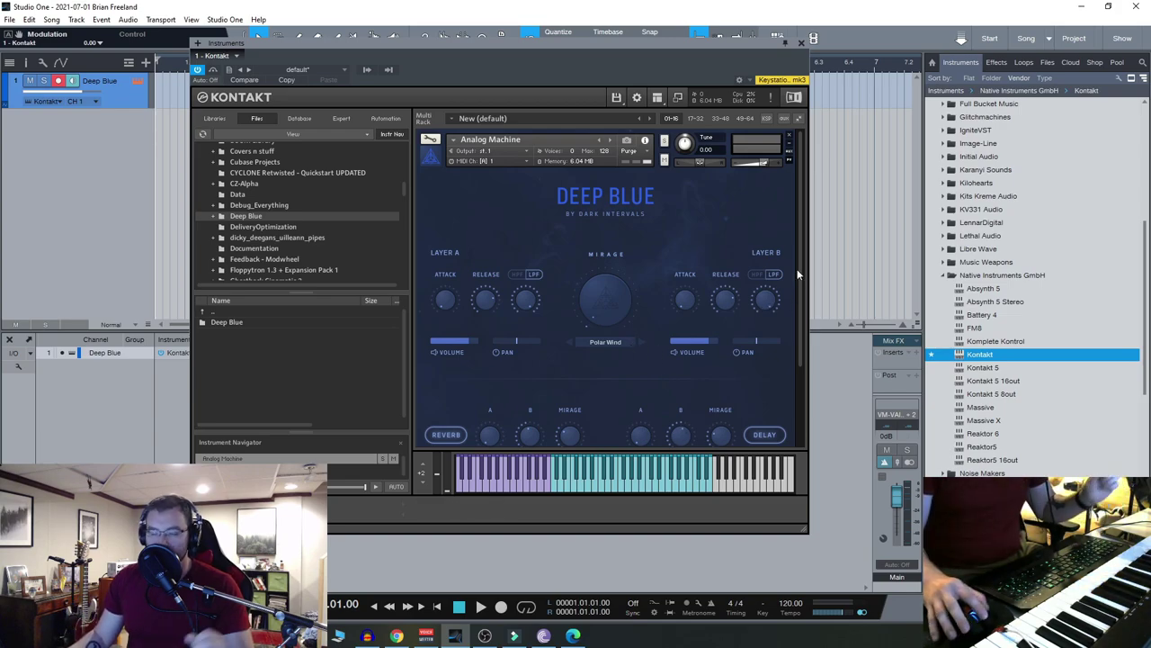
scroll(800, 268, "down", 2)
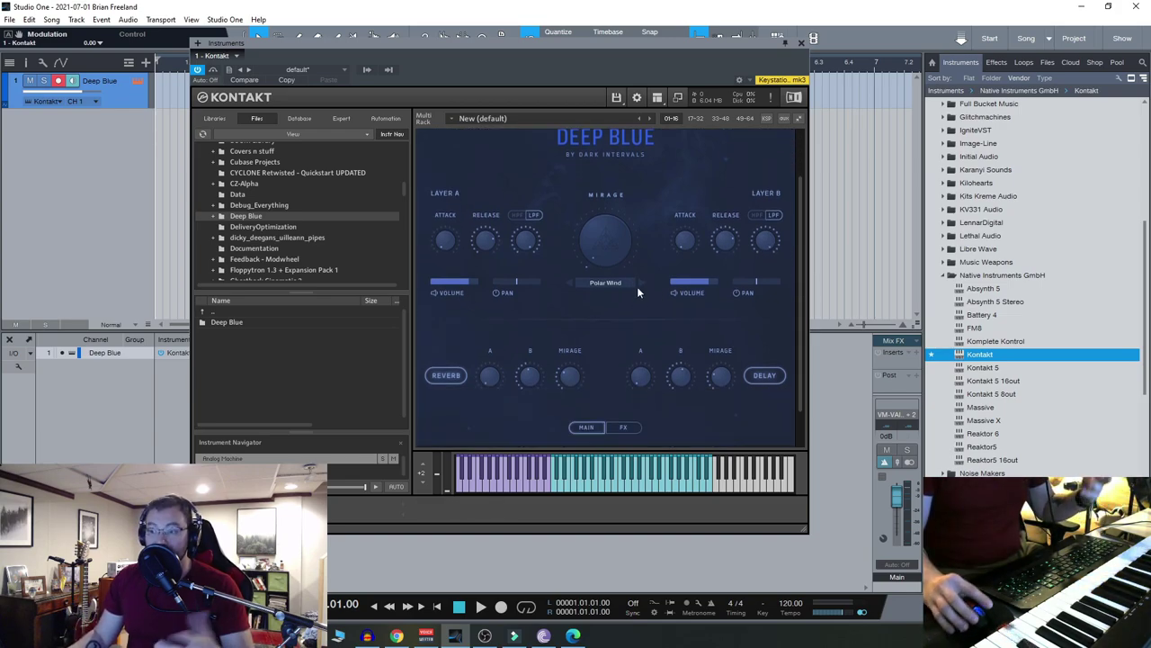
scroll(581, 267, "up", 4)
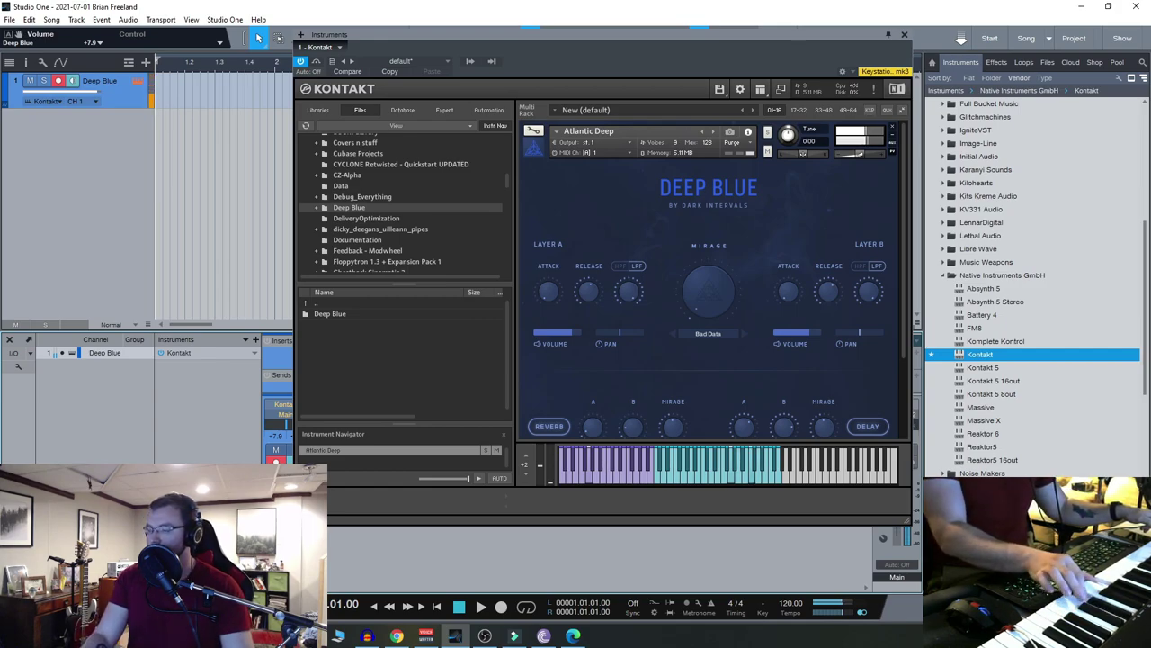
Set the Mirage sound source of the Atlantic Deep instrument to Speed Up.
left_click(707, 334)
left_click(700, 440)
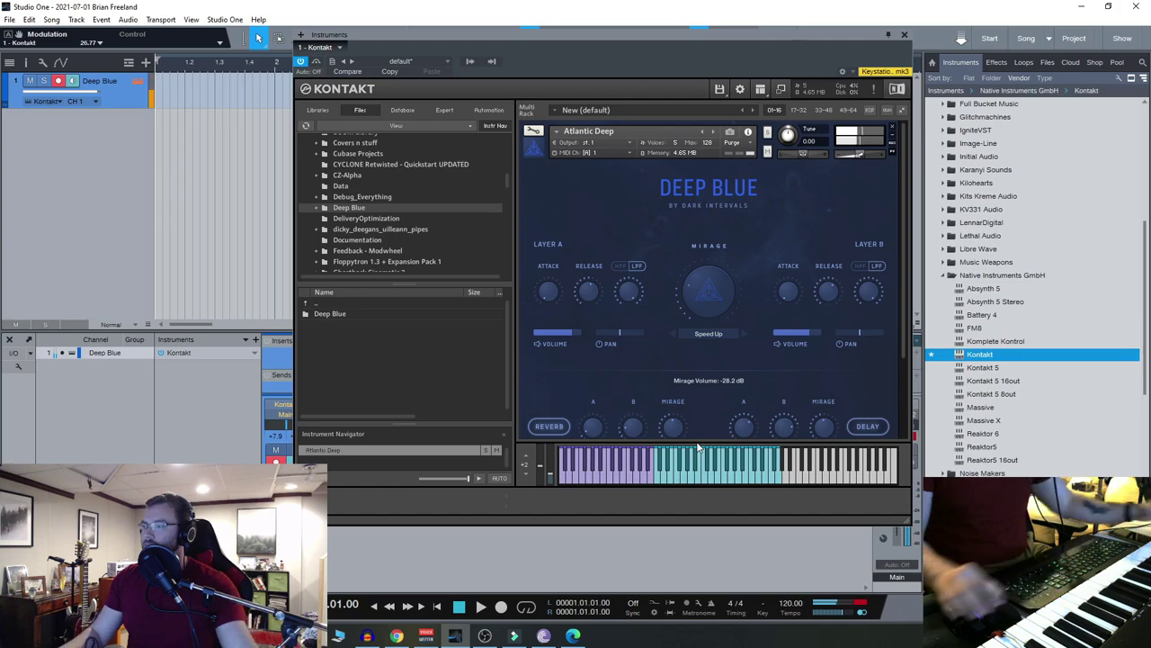
Reopen the Quick-Load browser and remove the Atlantic Deep instrument without saving its changes.
left_click(608, 198)
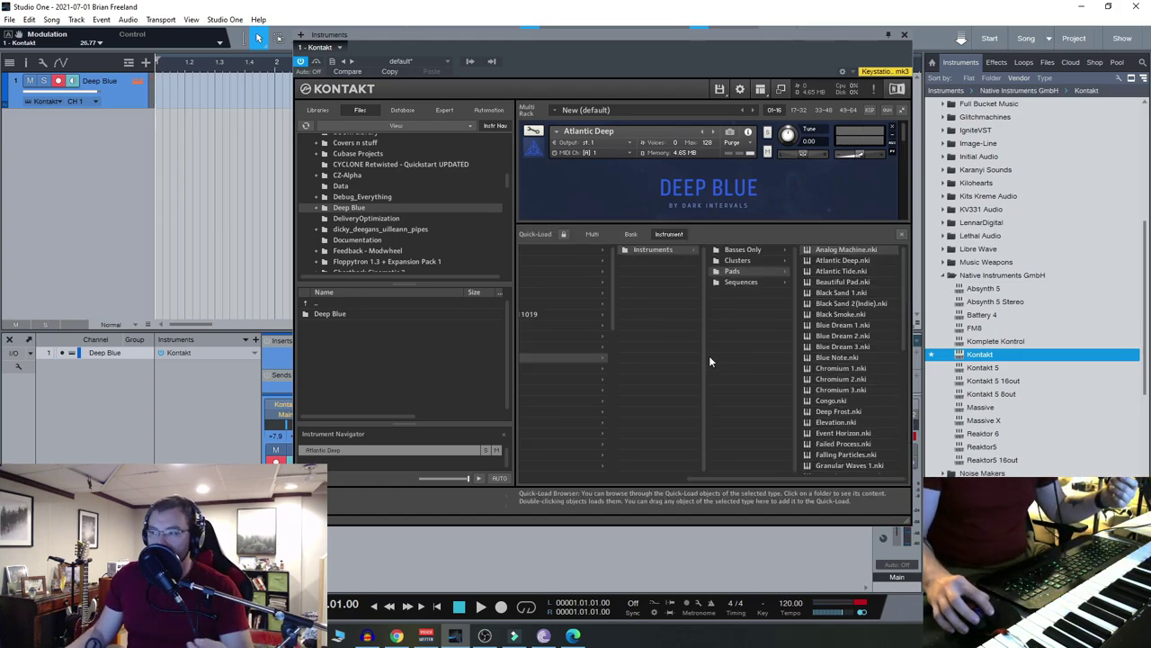
left_click(893, 130)
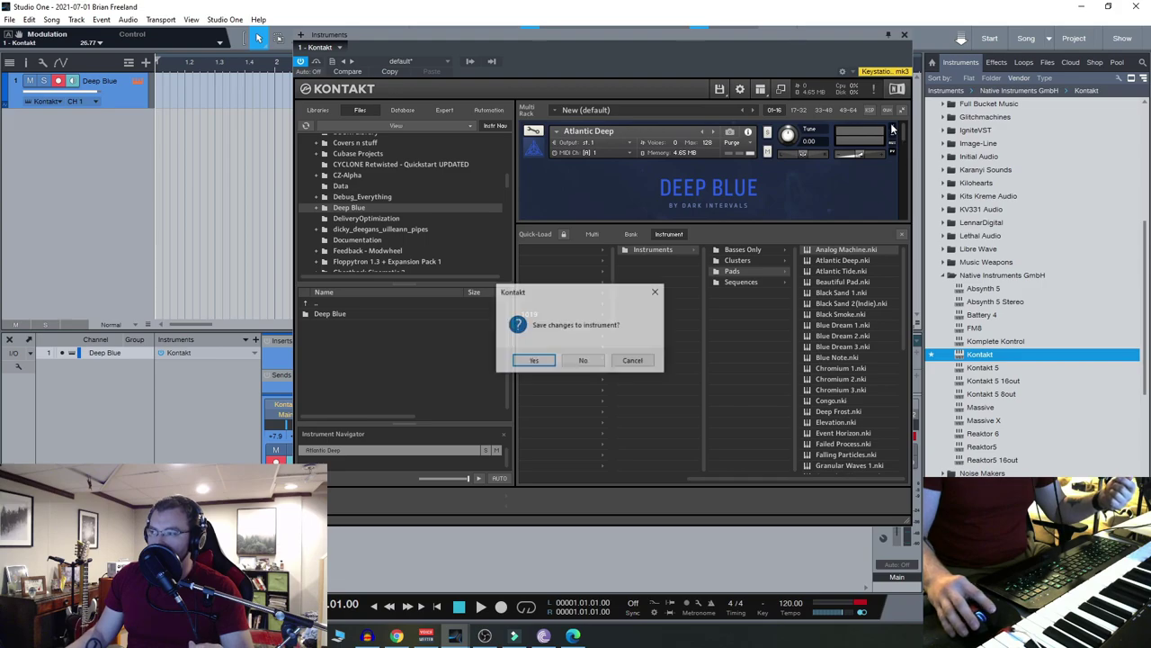
left_click(584, 360)
Compare the Clusters and Pads folders and load the Altered State instrument from Clusters.
left_click(735, 260)
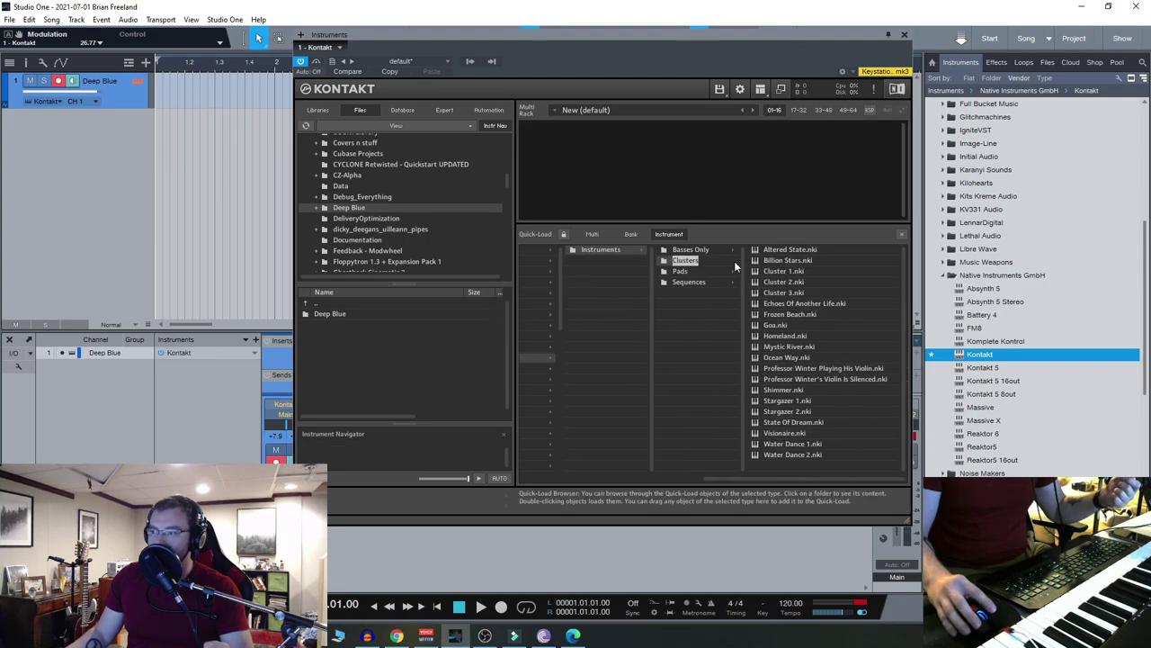
left_click(686, 271)
left_click(728, 259)
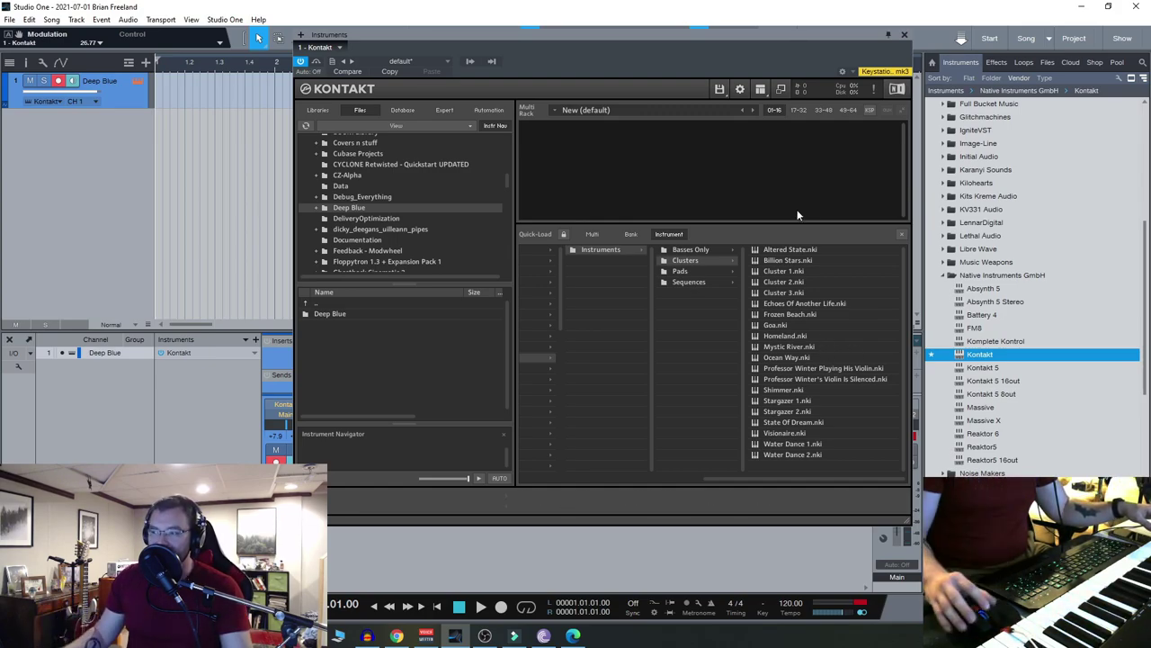
left_click(681, 270)
left_click(688, 261)
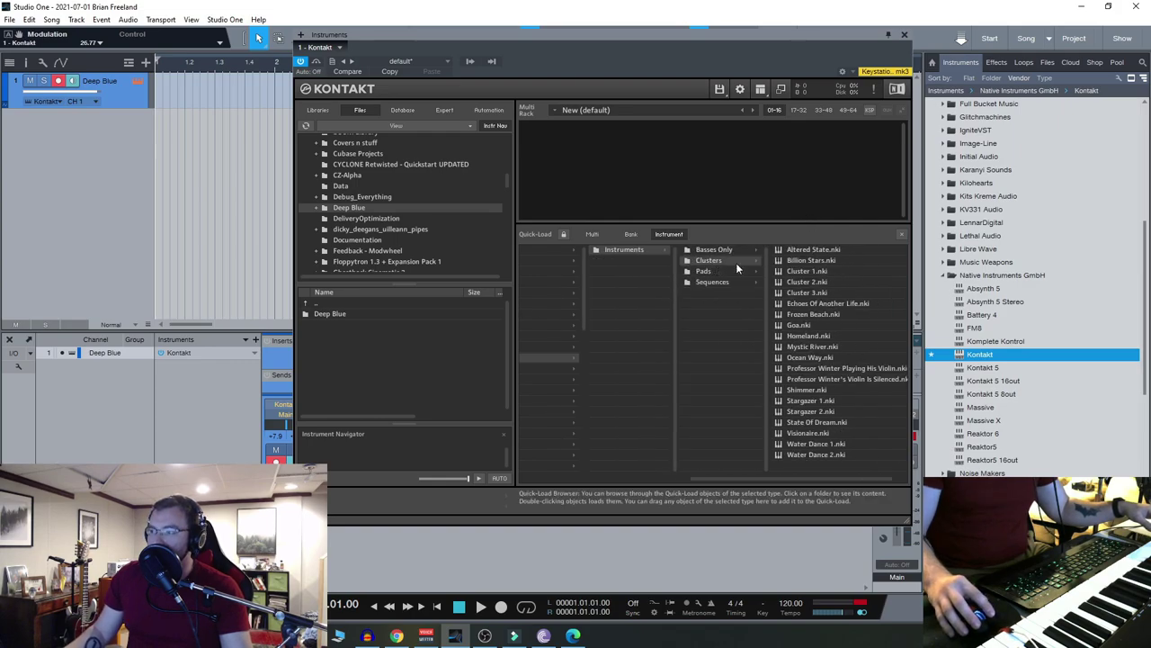
double_click(864, 251)
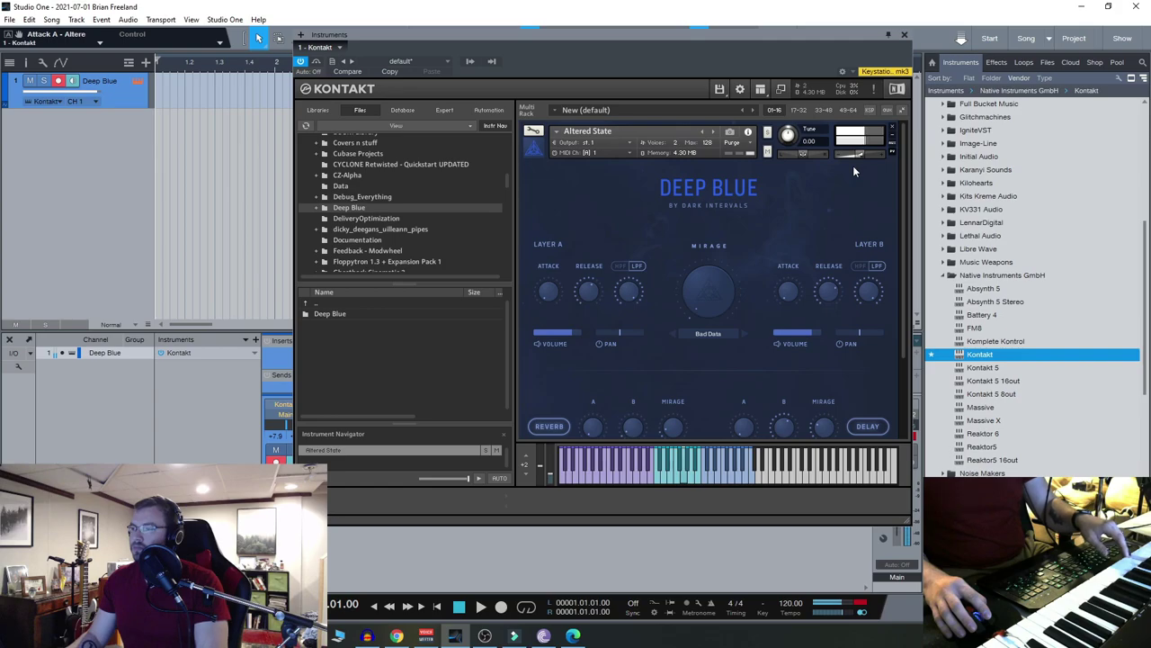
Set Altered State's Mirage sound source to Whispers and bring the Mirage volume to about 2.3 dB.
left_click(708, 333)
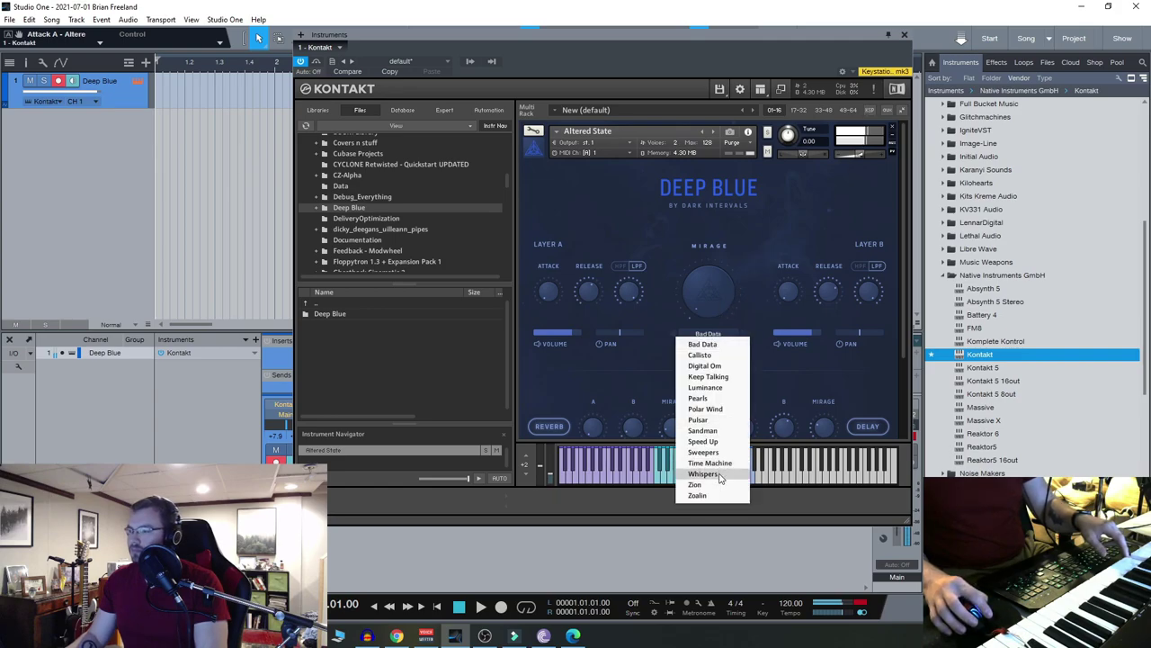
left_click(704, 474)
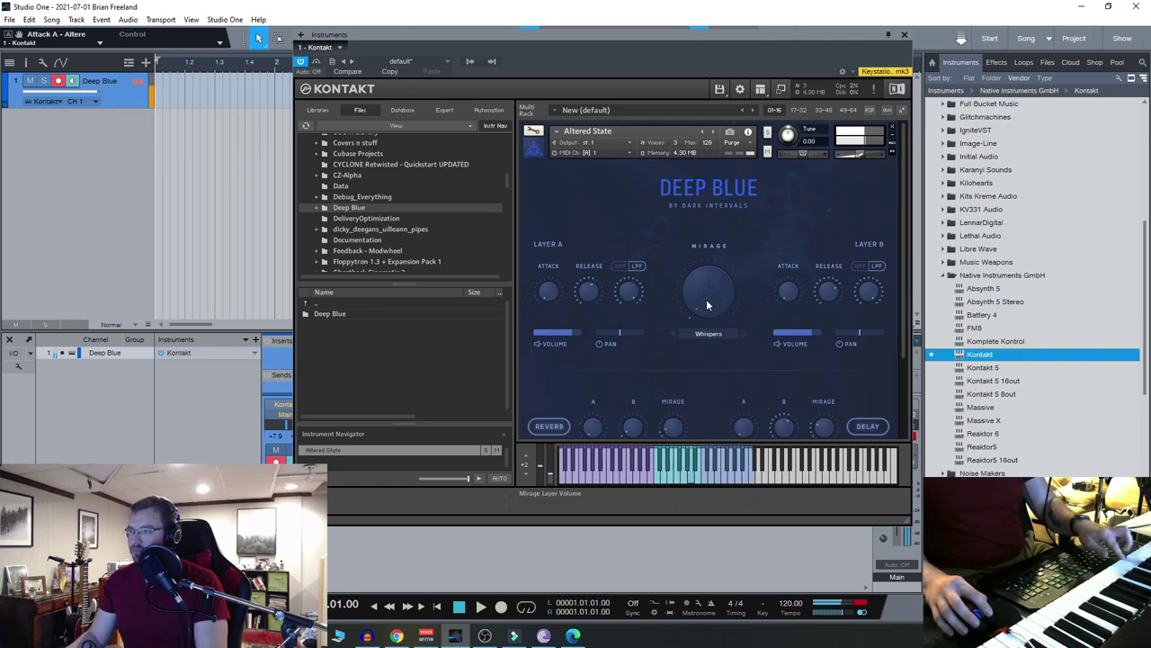
left_click_drag(706, 303, 709, 155)
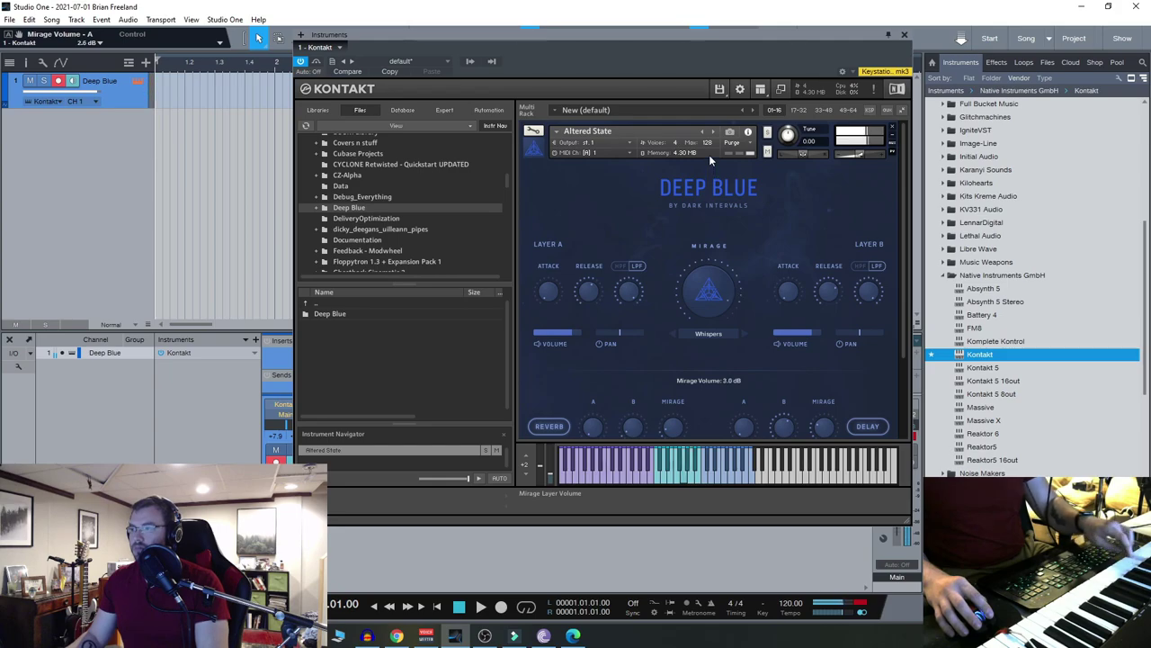
left_click_drag(709, 155, 715, 204)
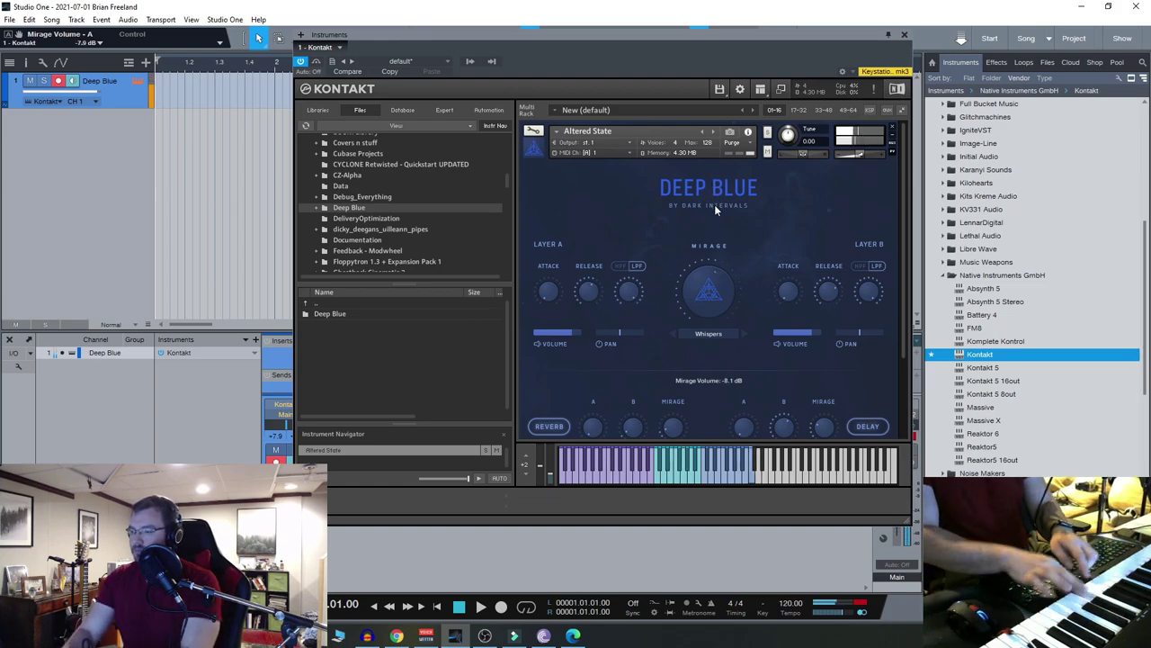
scroll(713, 285, "down", 2)
left_click_drag(715, 290, 730, 225)
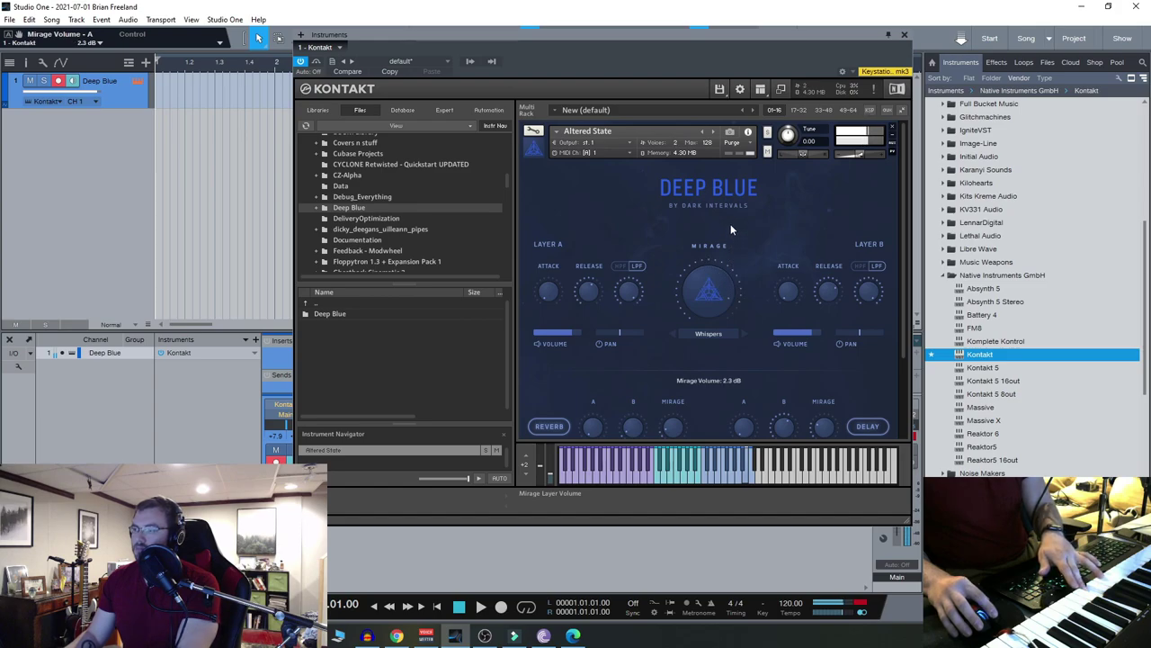
Switch the Mirage sound source to Time Machine and fine-tune the Mirage volume around 2.5 dB.
left_click(673, 333)
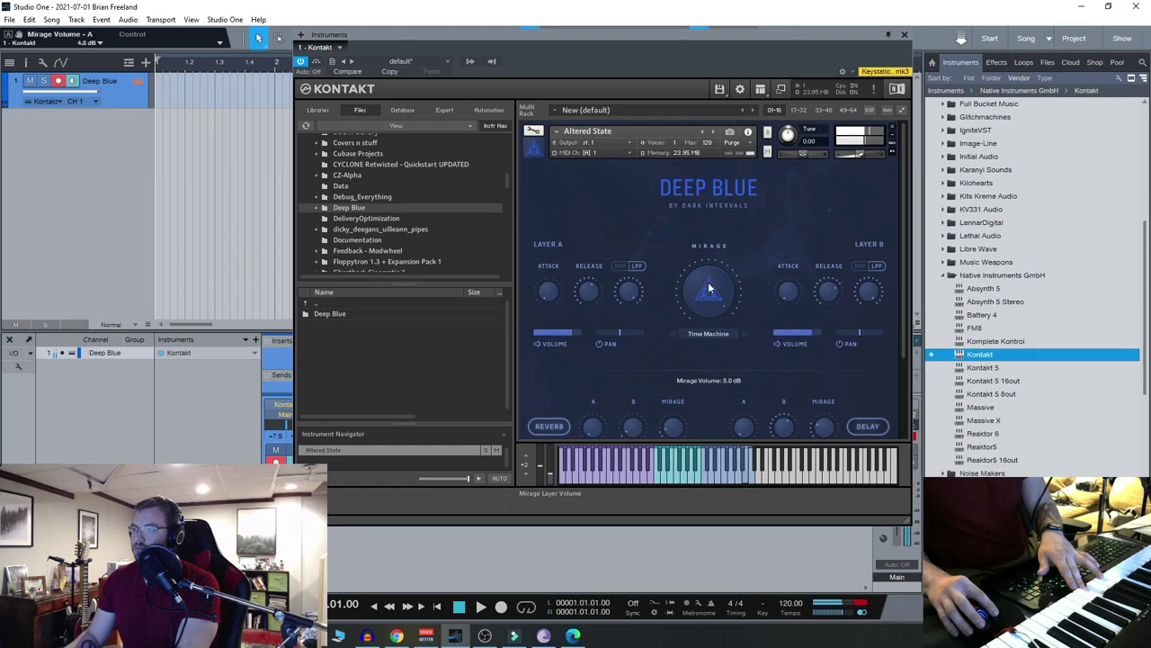
left_click_drag(710, 295, 719, 300)
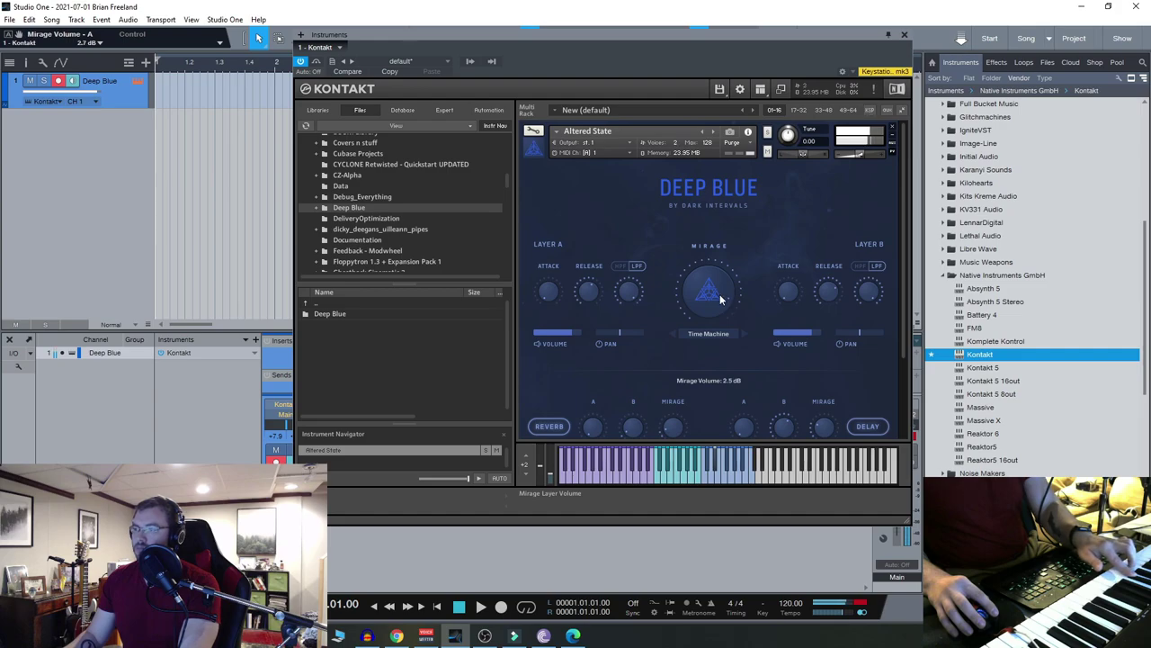
left_click_drag(719, 301, 719, 318)
Adjust the reverb send levels to about -71.2 dB for Layer A and -24.8 dB for Layer B.
scroll(669, 383, "down", 1)
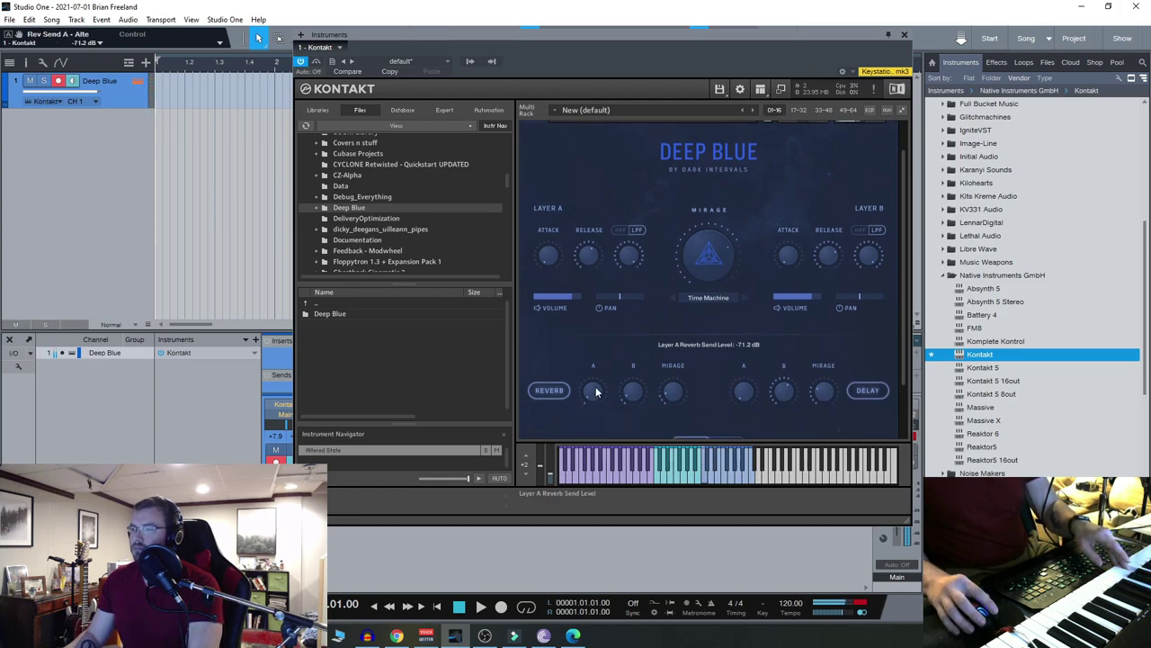
mouse_move(632, 390)
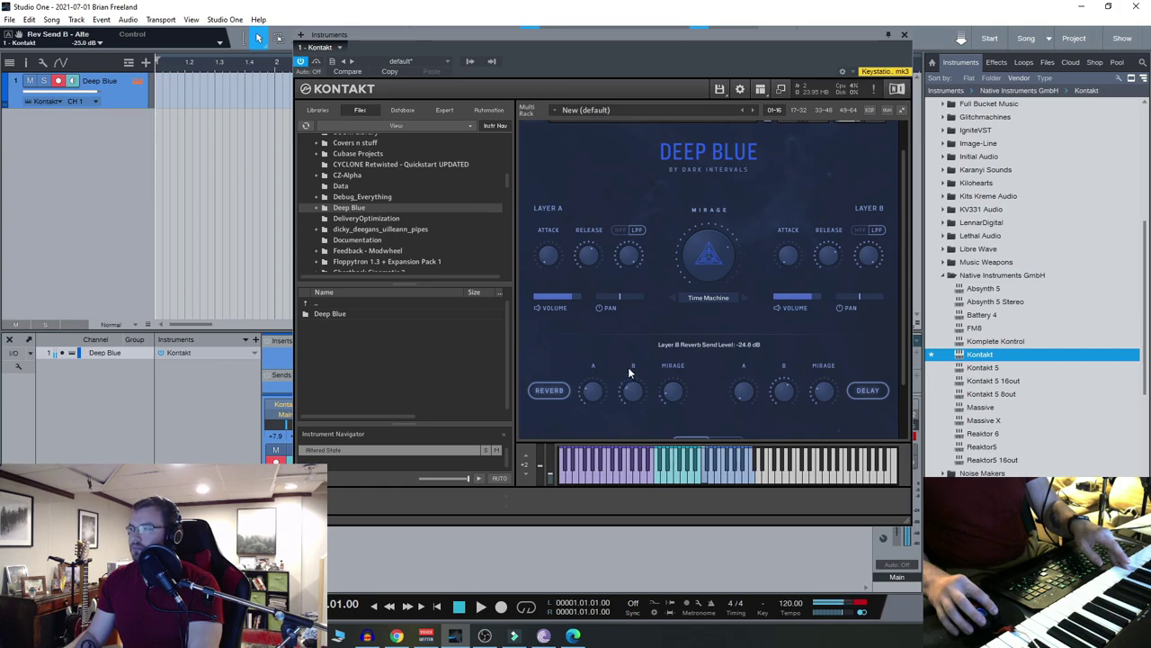
scroll(709, 322, "up", 1)
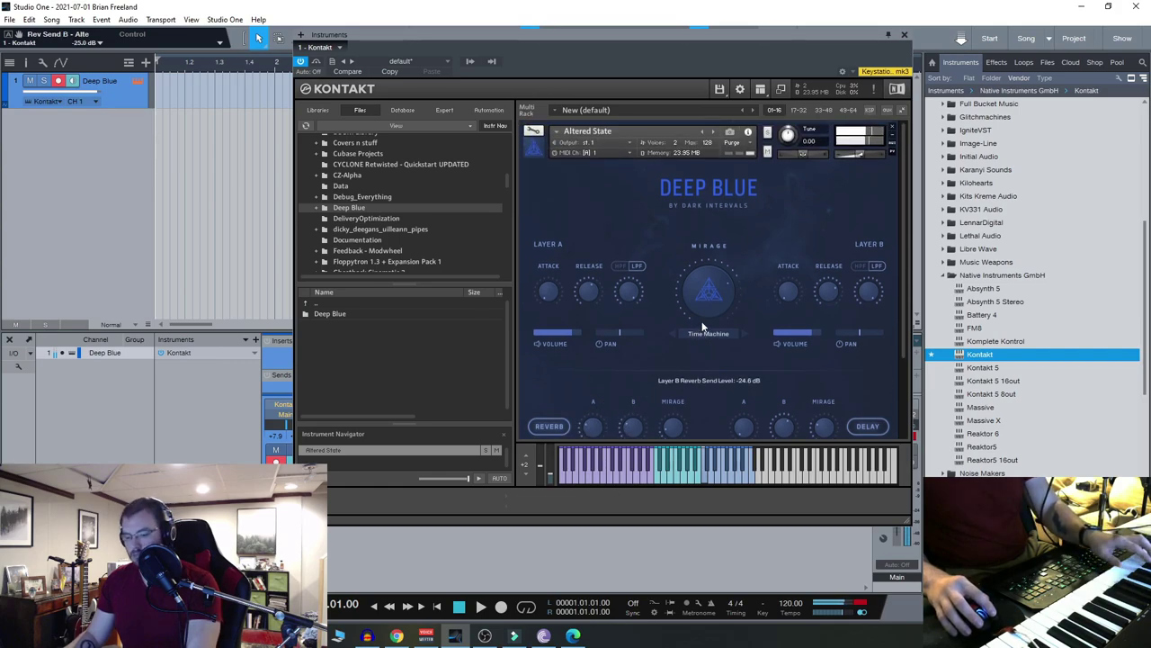
Lower the Mirage volume to about -9 dB and change the Mirage sound source to Speed Up.
mouse_move(708, 310)
scroll(709, 306, "up", 2)
scroll(713, 287, "down", 4)
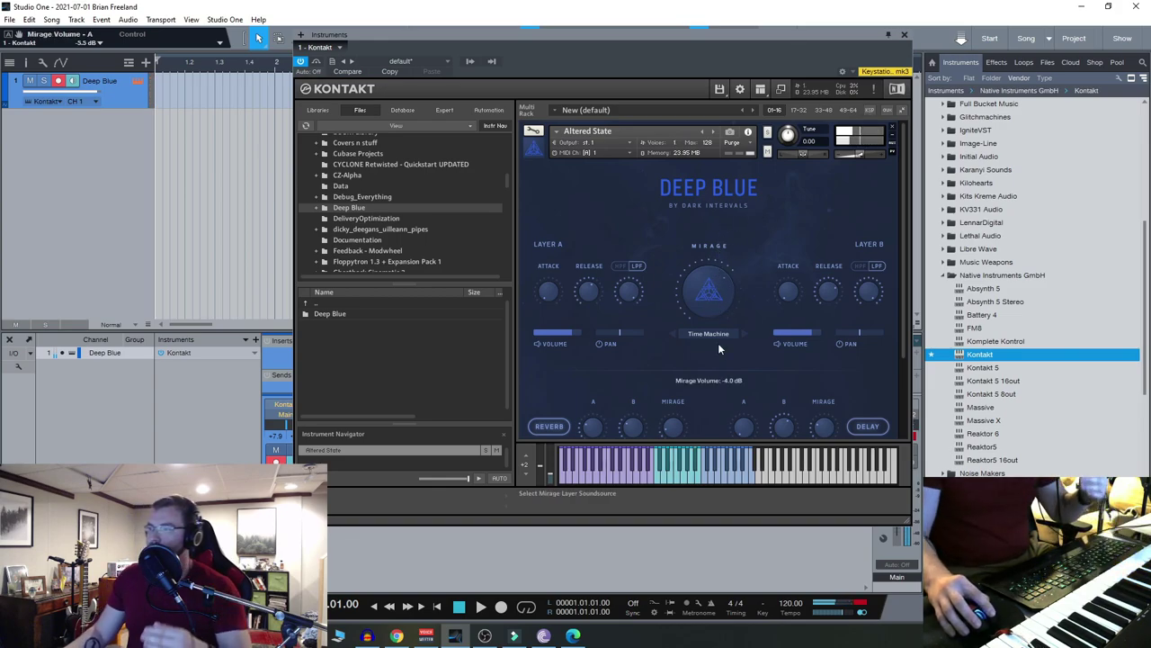
scroll(716, 334, "down", 3)
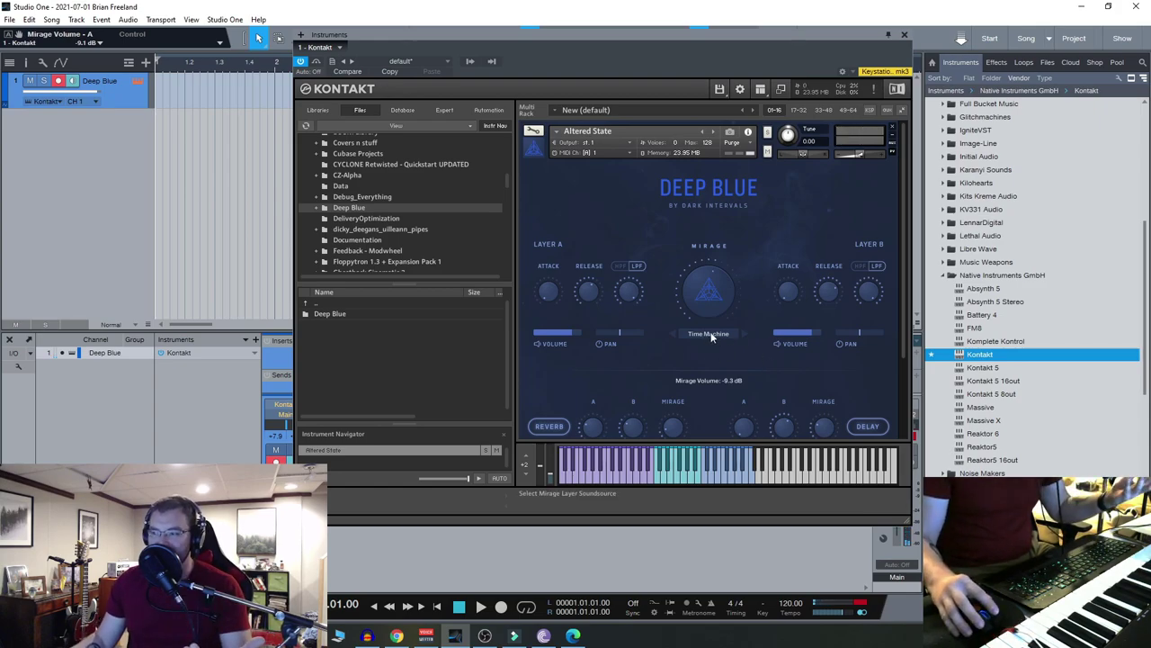
left_click(711, 335)
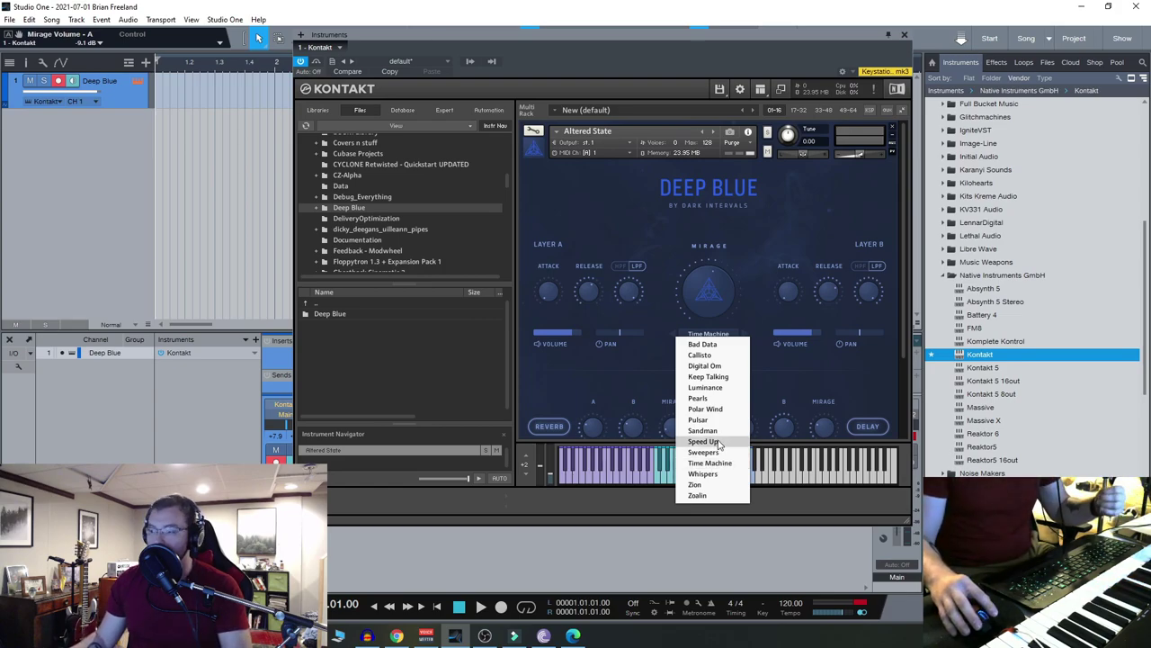
left_click(703, 441)
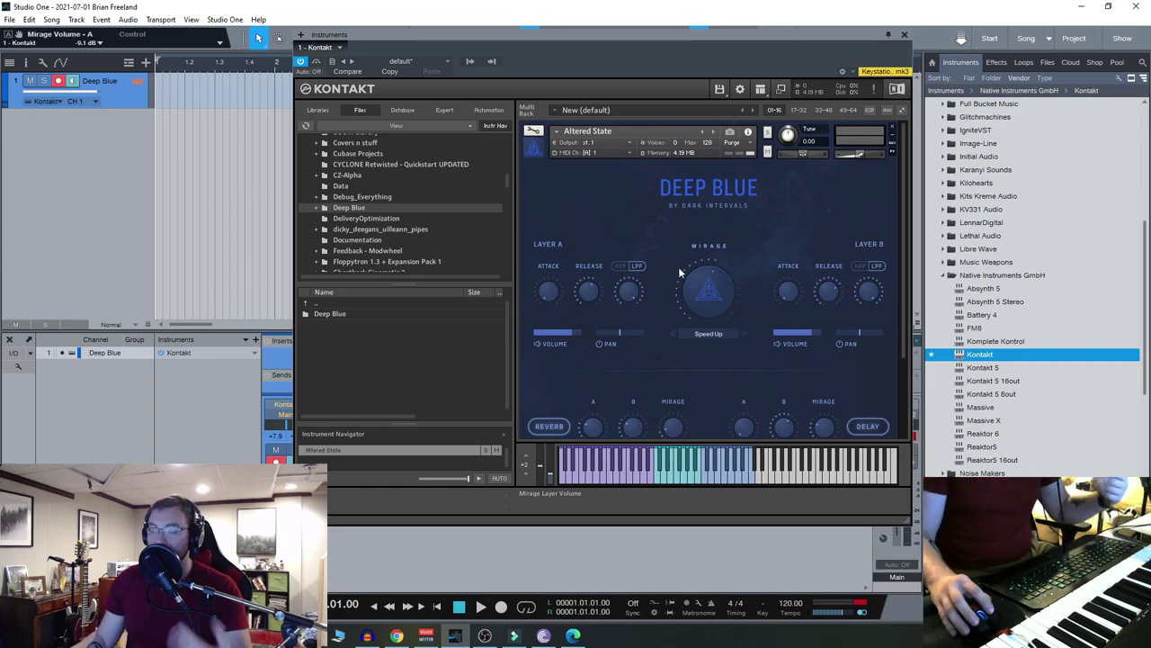
Open the Sequences folder in Quick-Load and remove the Altered State instrument without saving its changes.
right_click(649, 220)
left_click(714, 282)
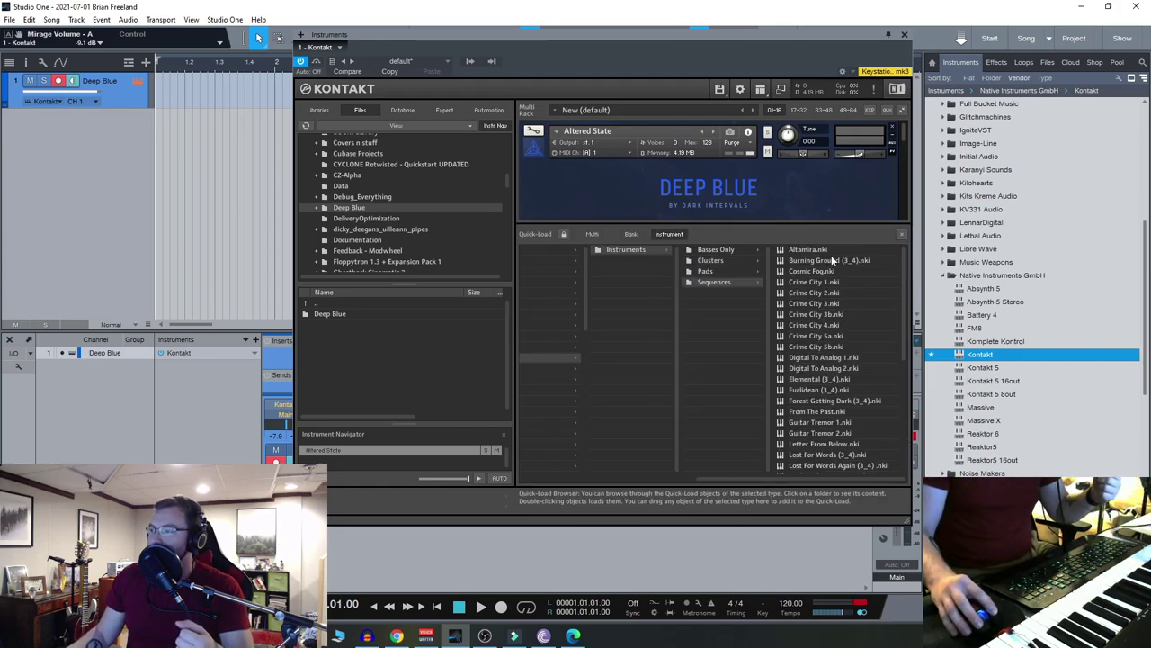
left_click(896, 128)
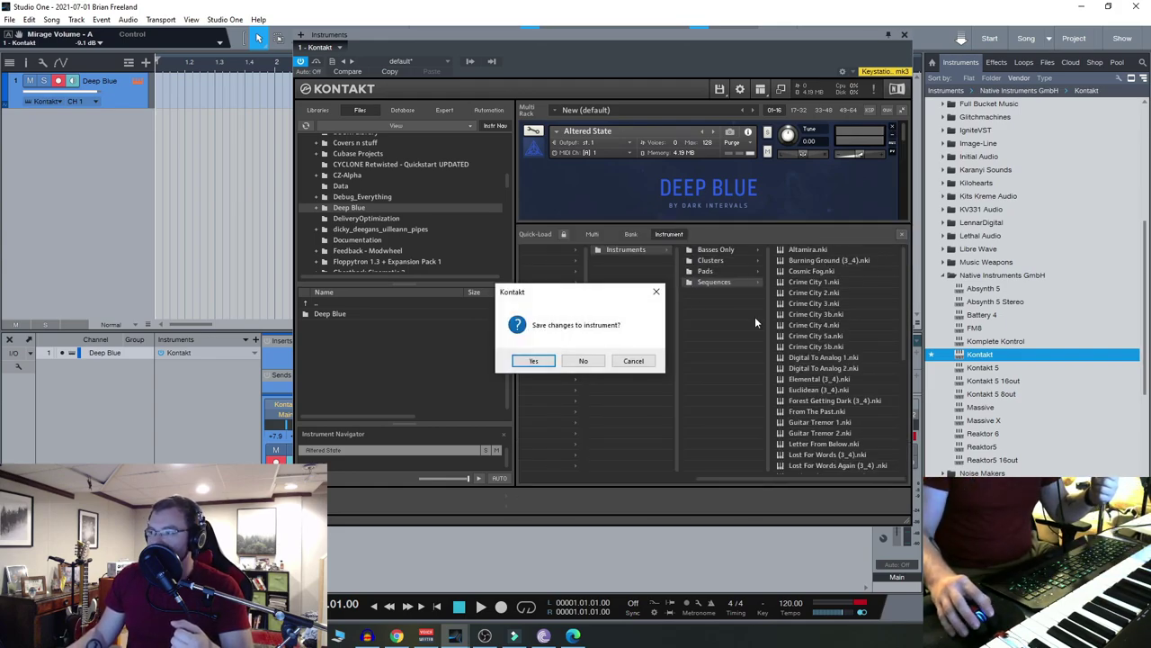
left_click(584, 363)
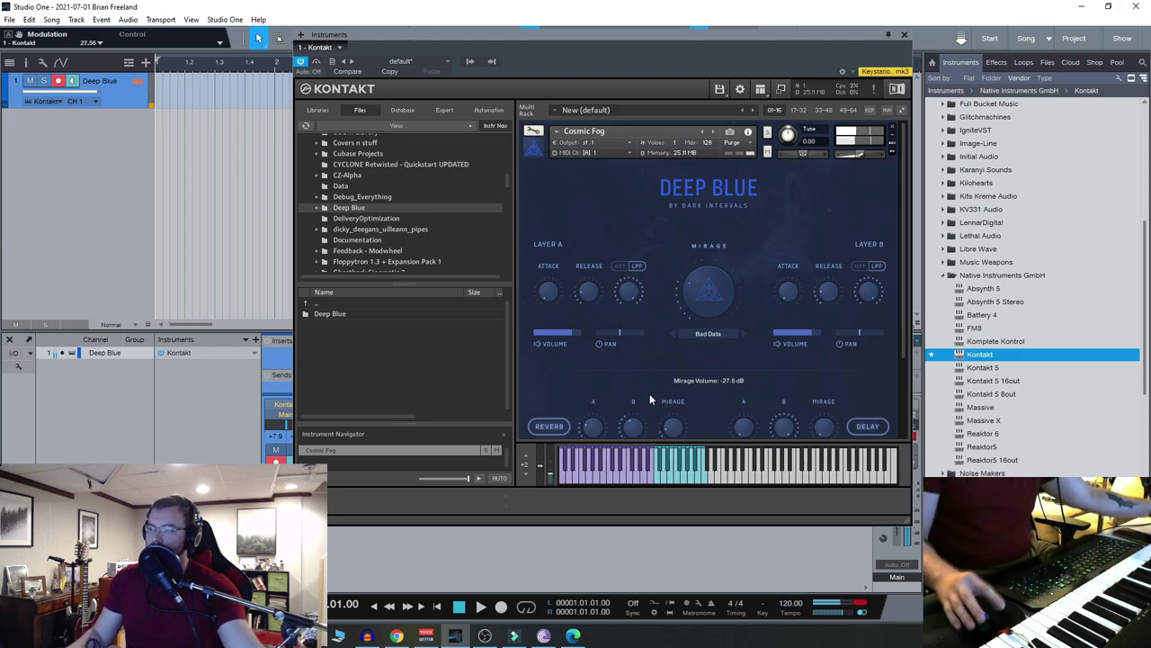
Set the Mirage sound source of the Cosmic Fog instrument to Pearls.
left_click(730, 333)
left_click(707, 397)
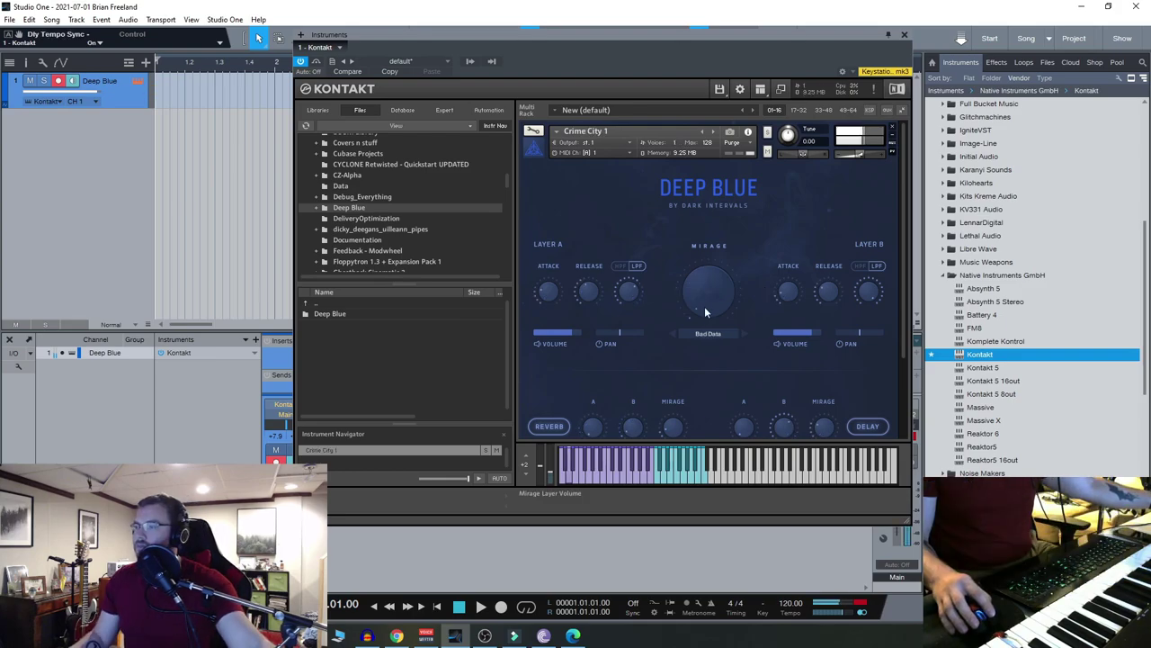
Set the Mirage sound source of the Crime City 1 instrument to Pulsar.
left_click(708, 334)
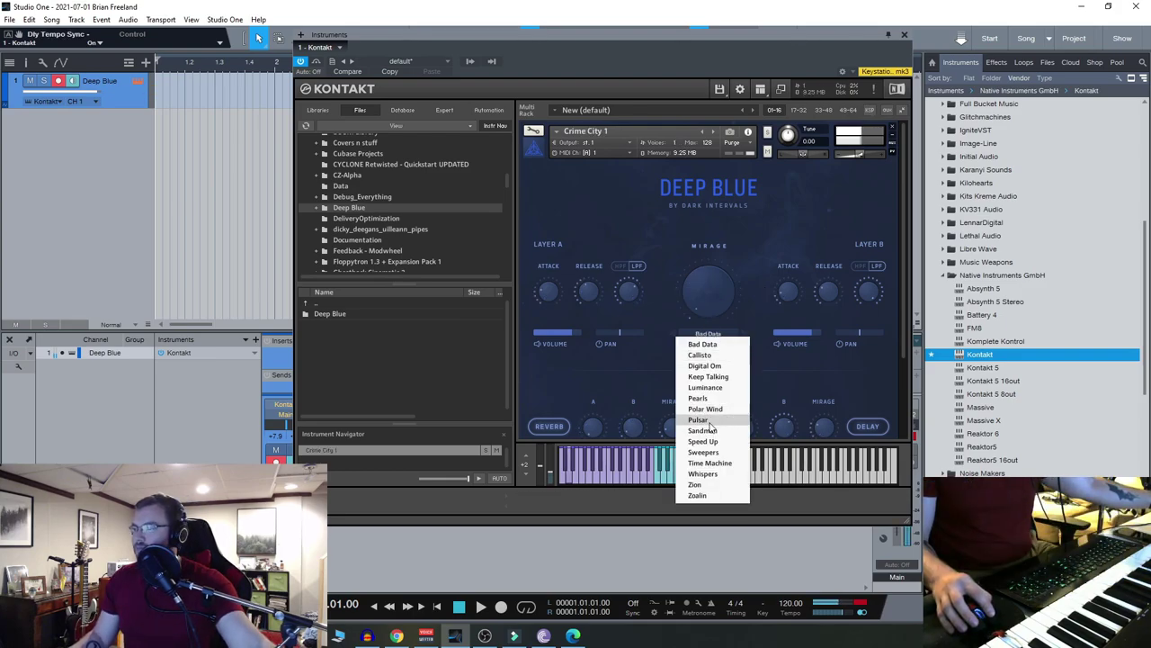
left_click(708, 422)
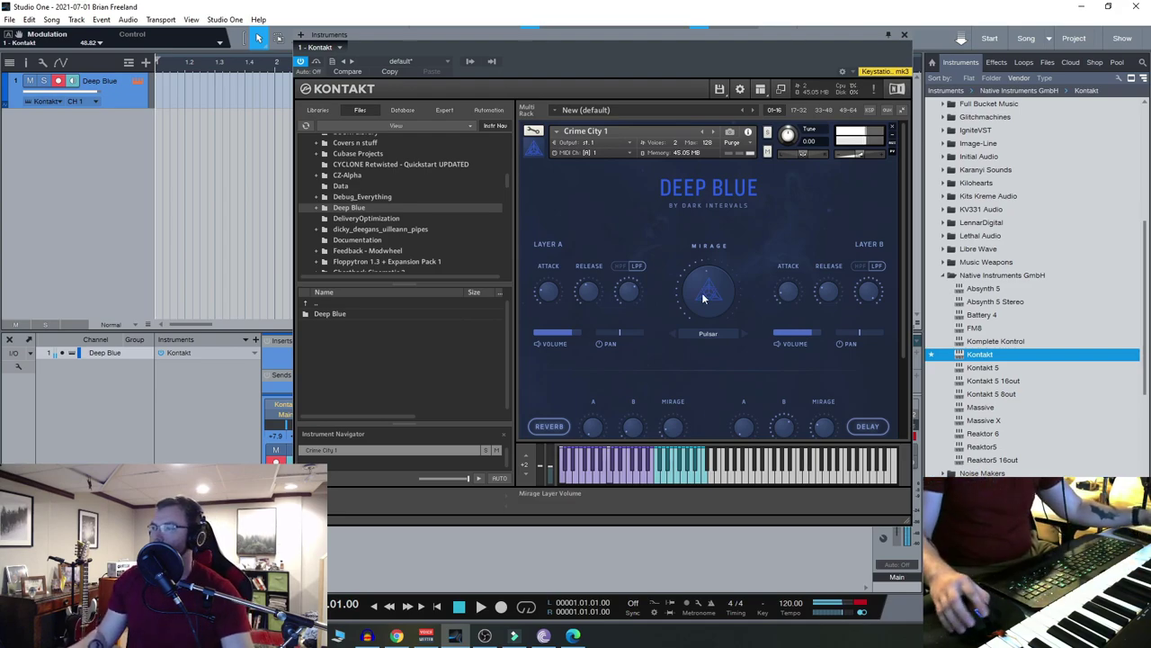
Replace Crime City 1 with the Crime City 2 instrument, and briefly open and close the Quick-Load browser.
left_click(714, 131)
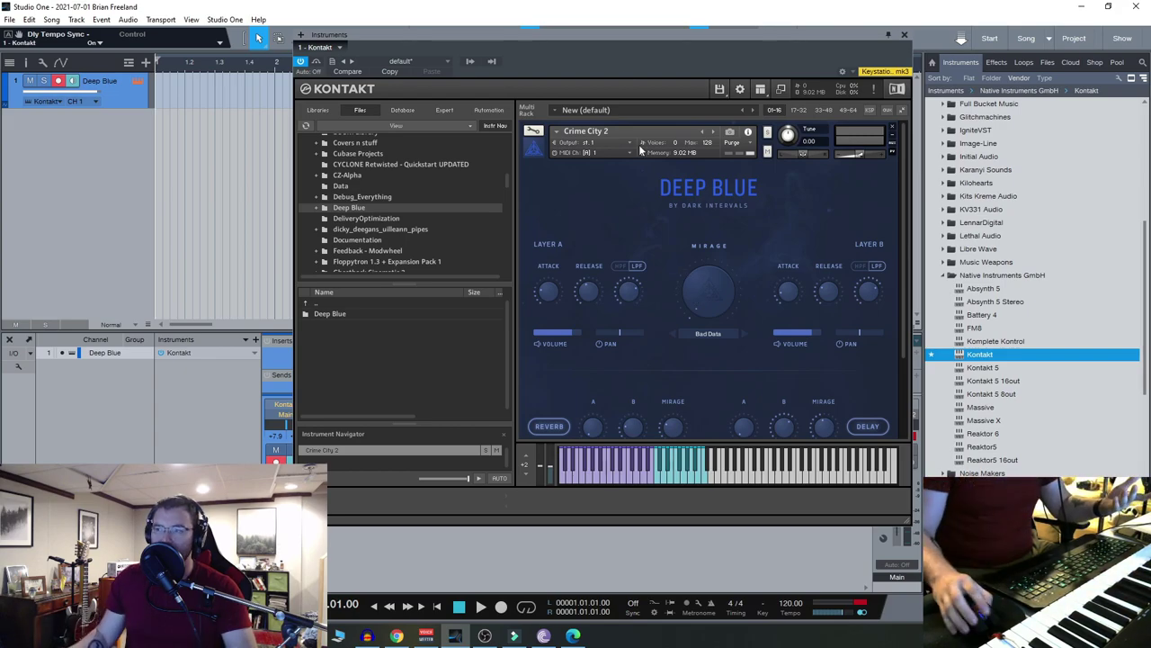
left_click_drag(627, 49, 587, 52)
right_click(576, 228)
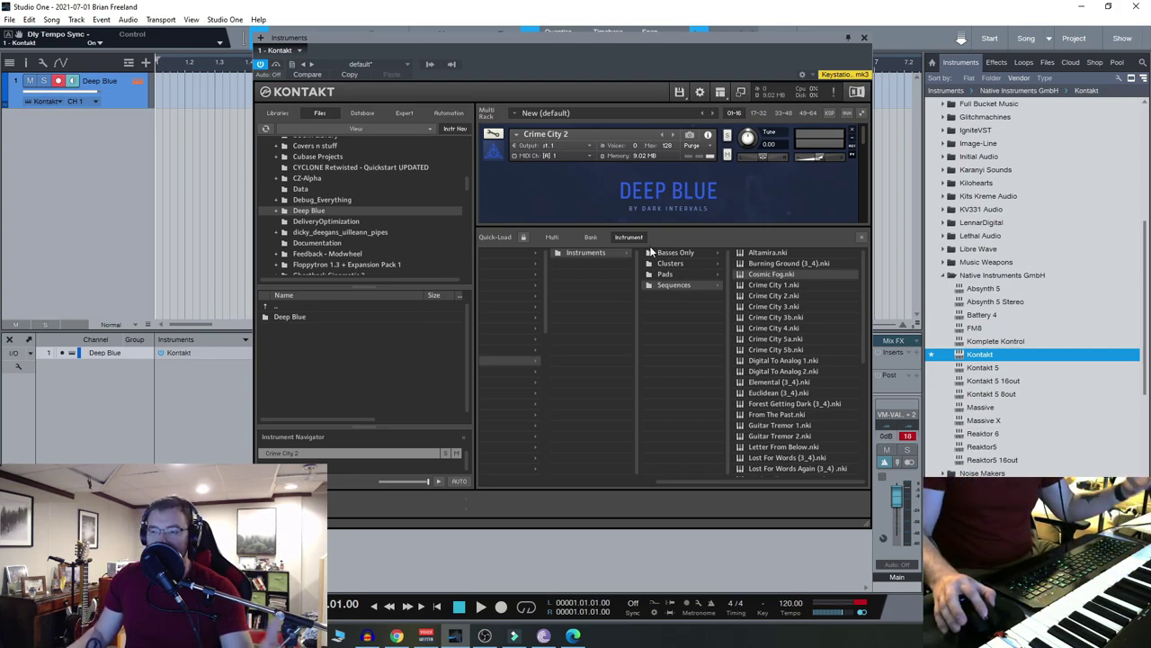
left_click(862, 237)
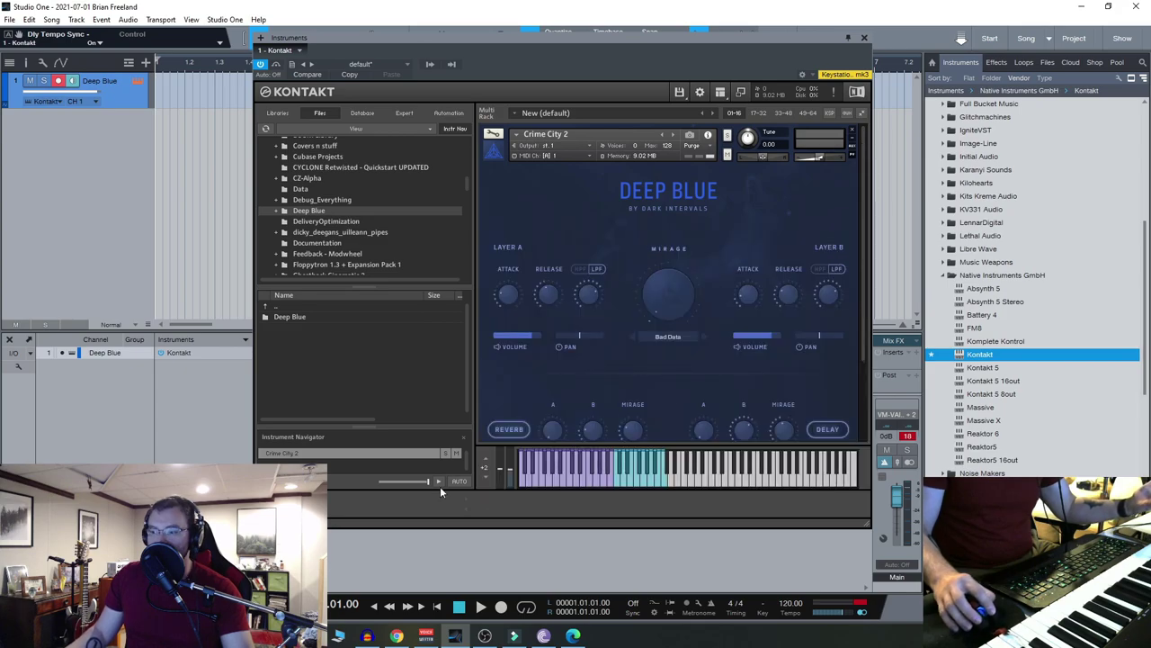